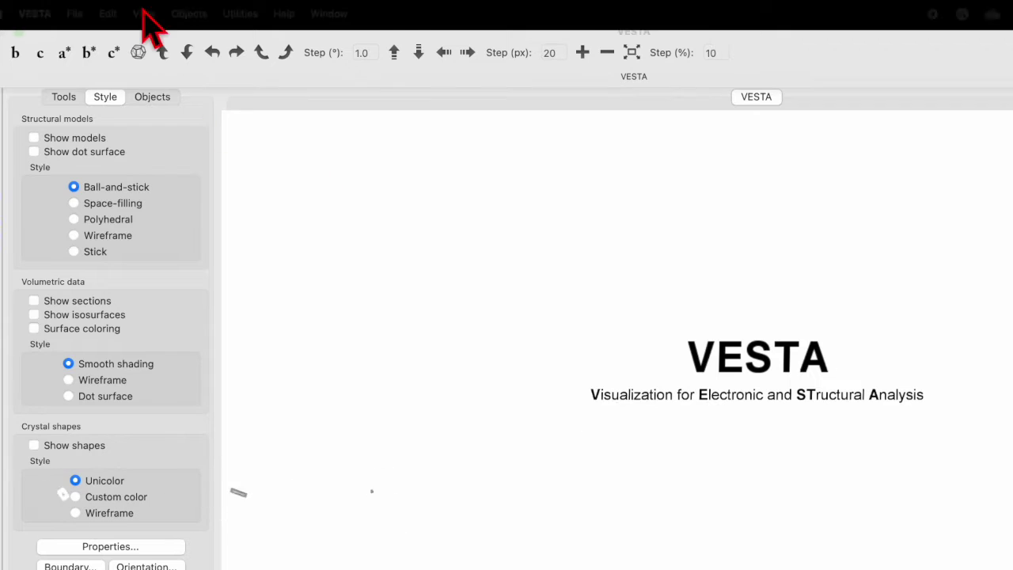
Open NaCl.cif from the Downloads folder to show the sodium chloride structure.
mouse_move(122, 17)
click(74, 15)
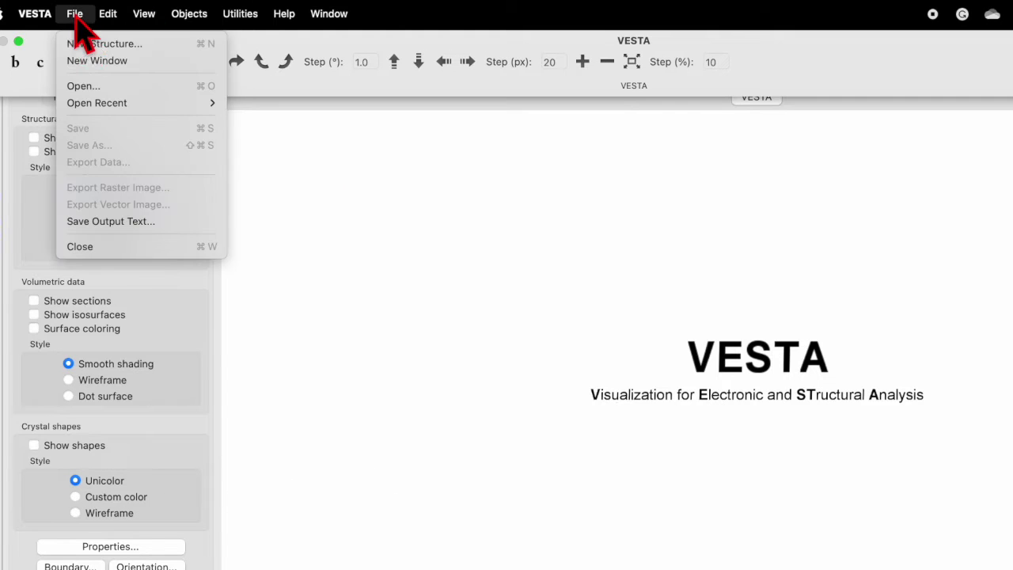
click(98, 84)
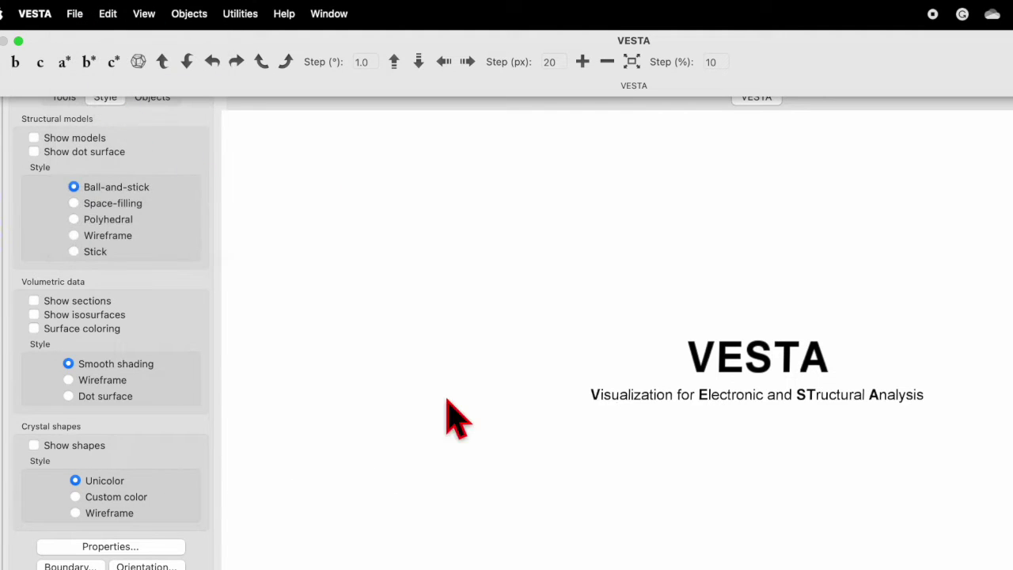
scroll(566, 364, down, 2)
scroll(573, 372, down, 5)
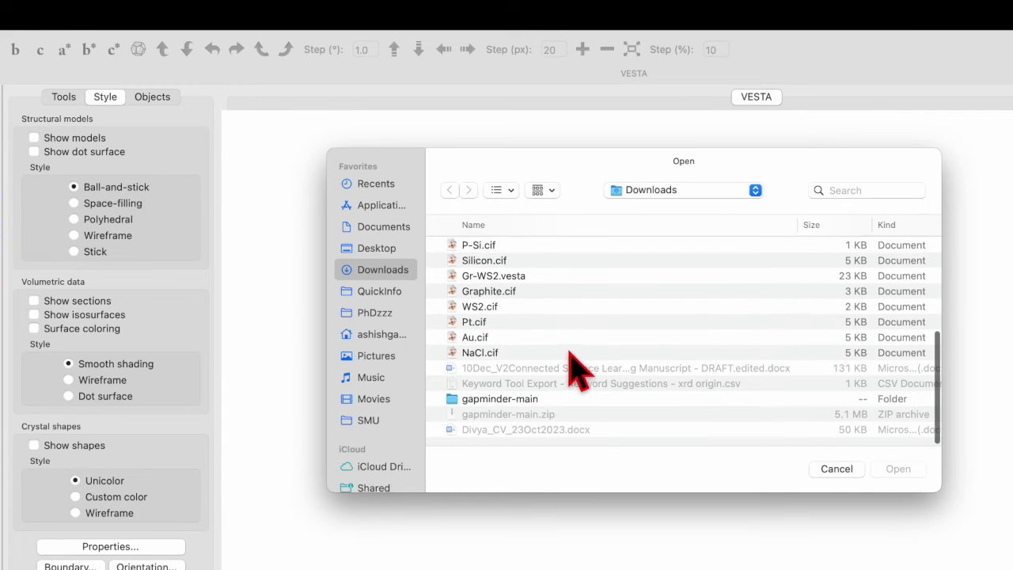
click(480, 356)
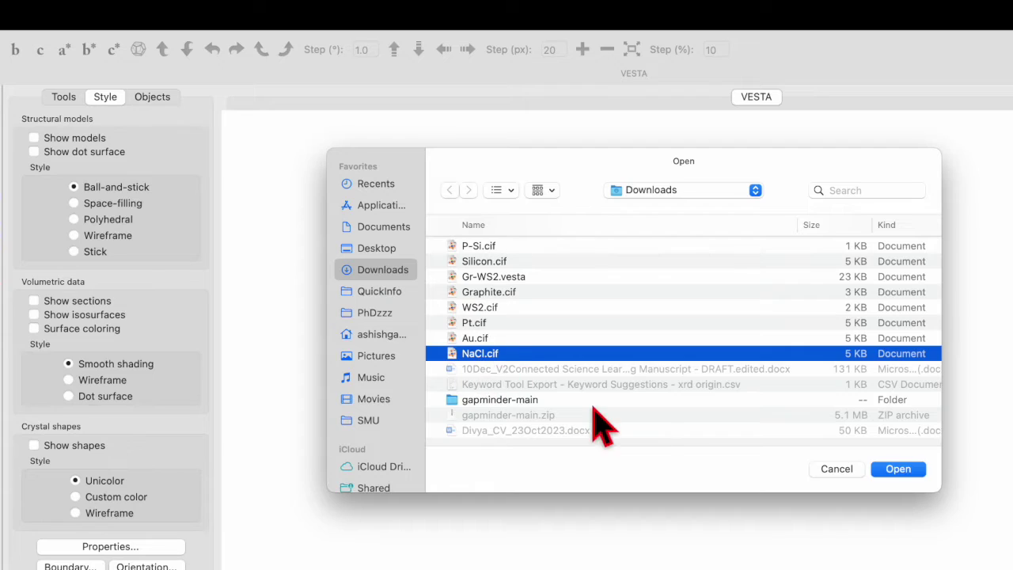
click(897, 470)
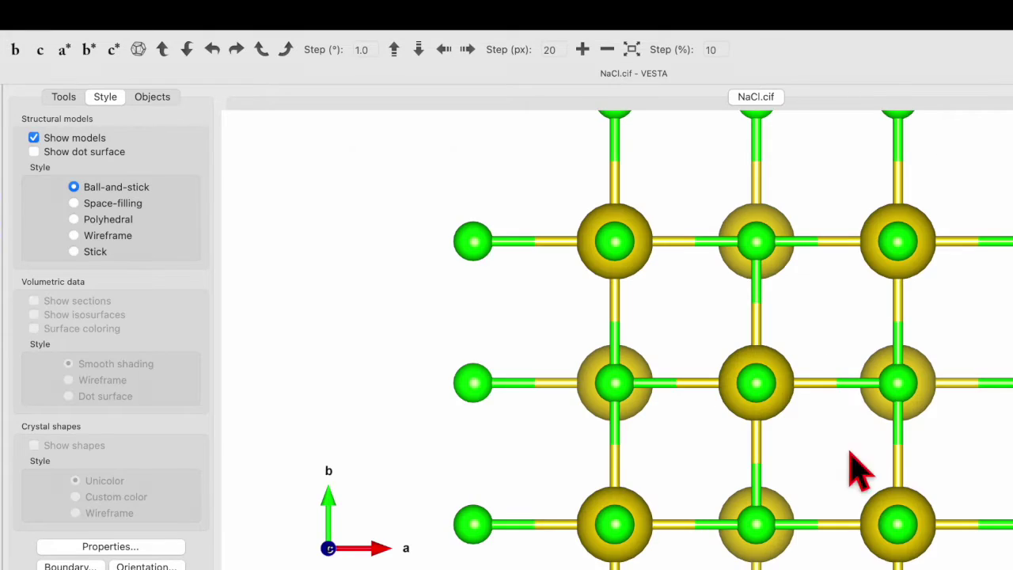
Delete the Na–Cl bond entry in the Bonds dialog so only isolated atoms remain.
drag(803, 344, 776, 468)
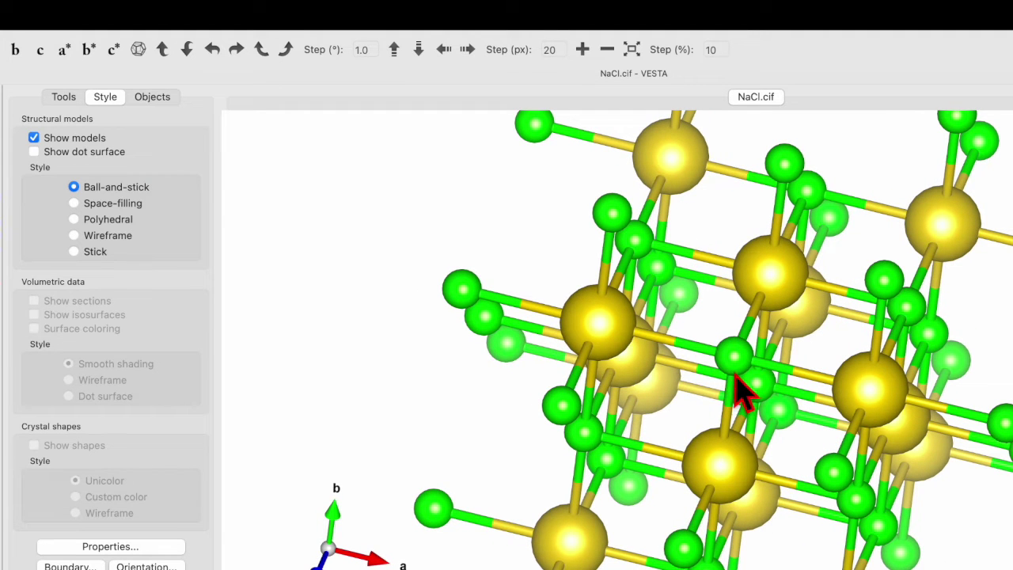
mouse_move(145, 8)
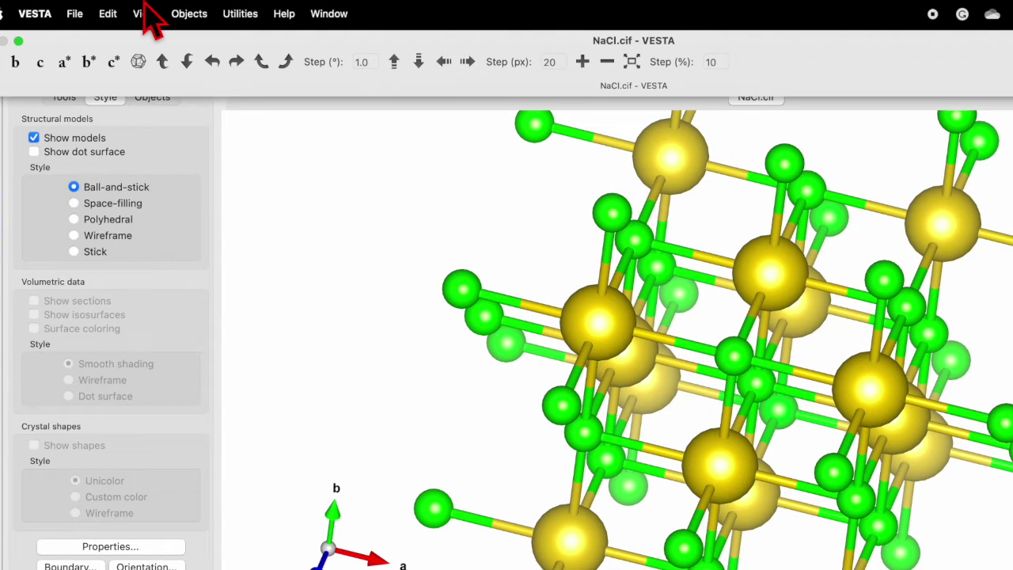
click(109, 14)
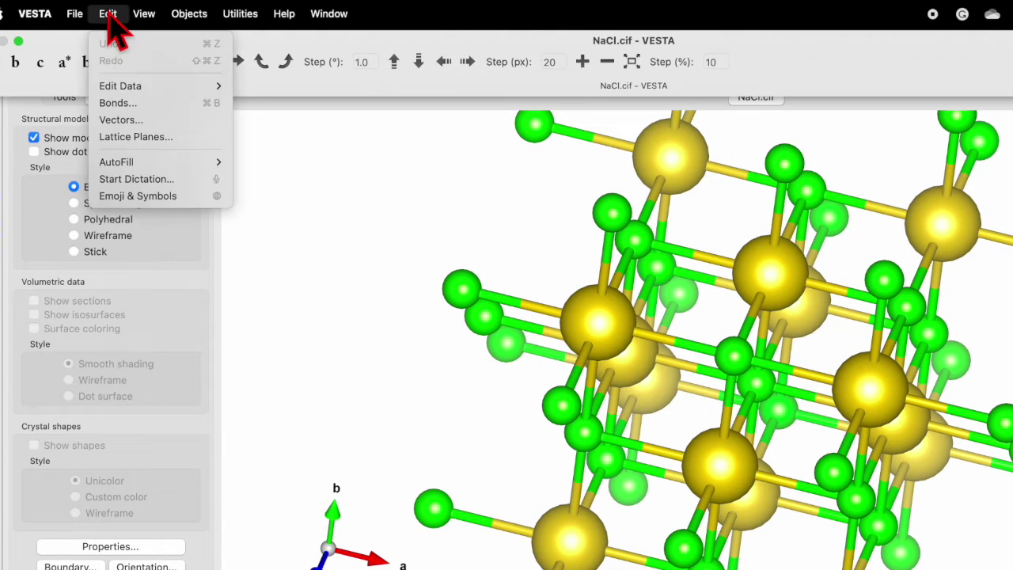
click(144, 103)
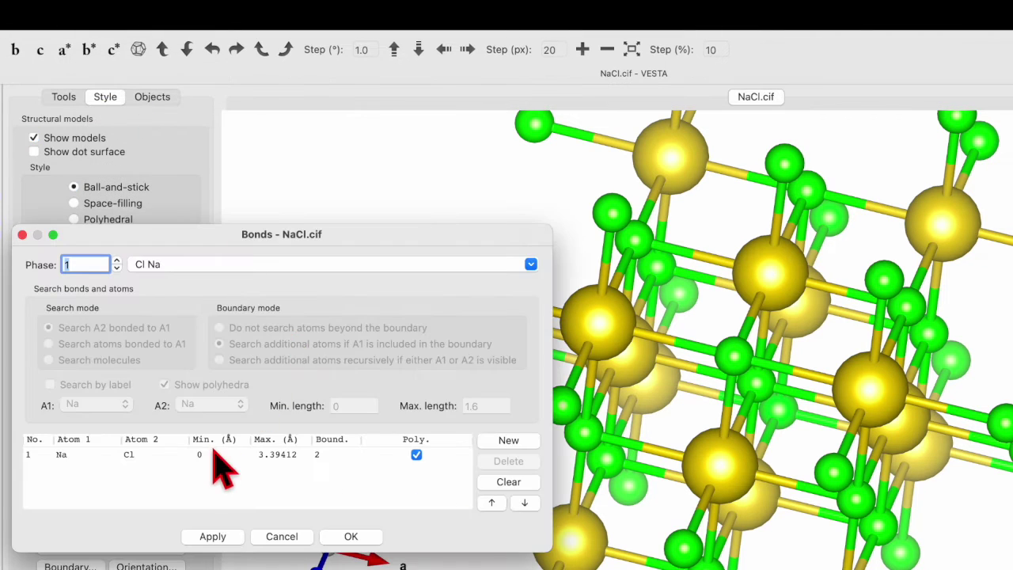
click(222, 459)
click(510, 463)
click(351, 536)
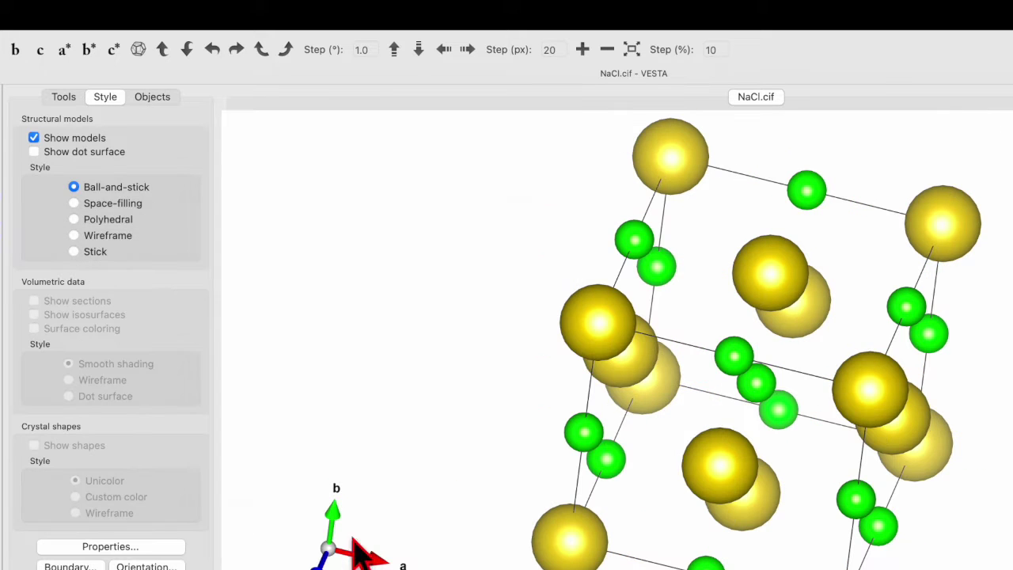
drag(686, 317, 725, 398)
mouse_move(163, 19)
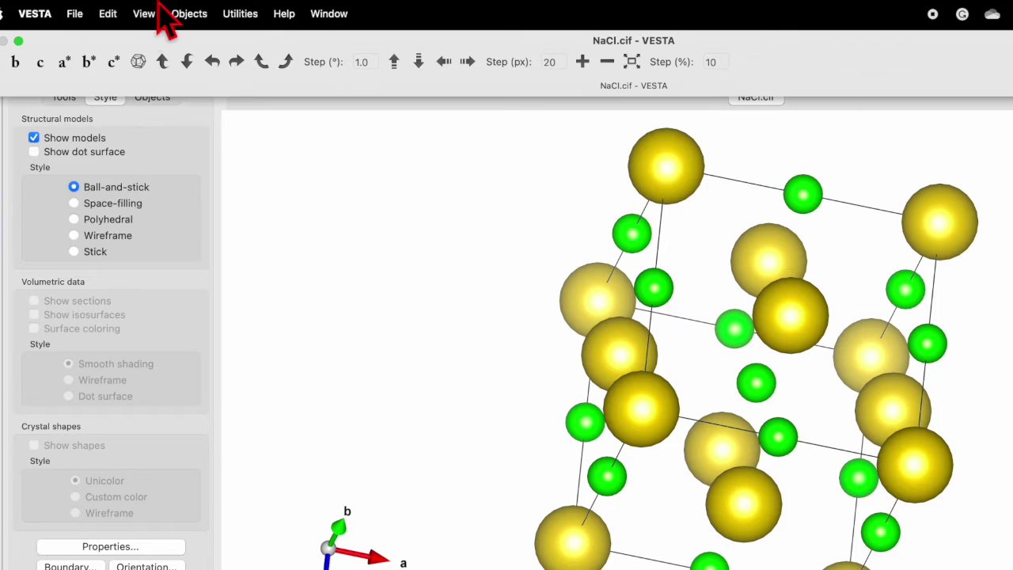
click(109, 16)
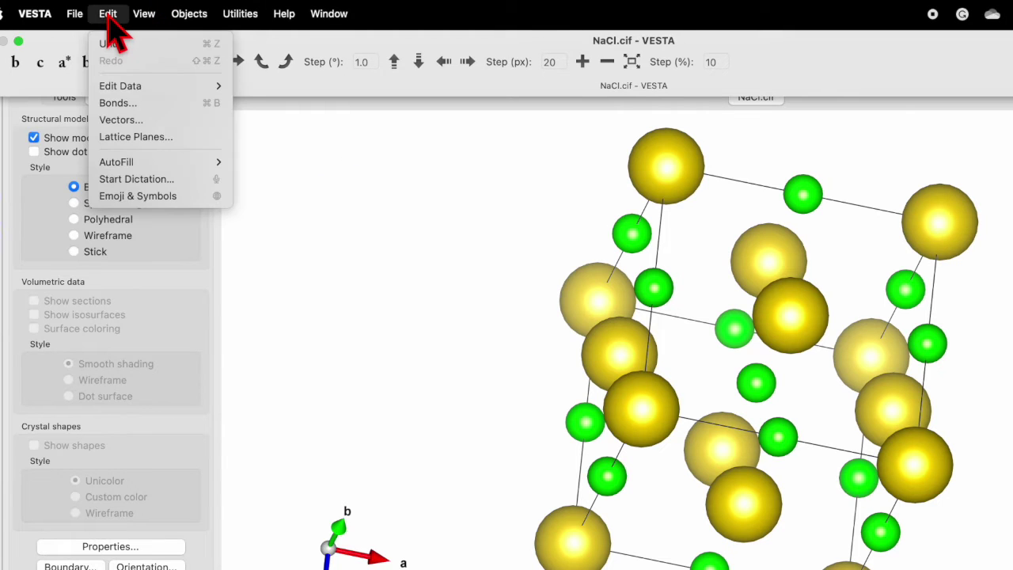
Add a new (1 0 0) lattice plane at 5.62 Å in the Lattice Planes dialog.
click(145, 137)
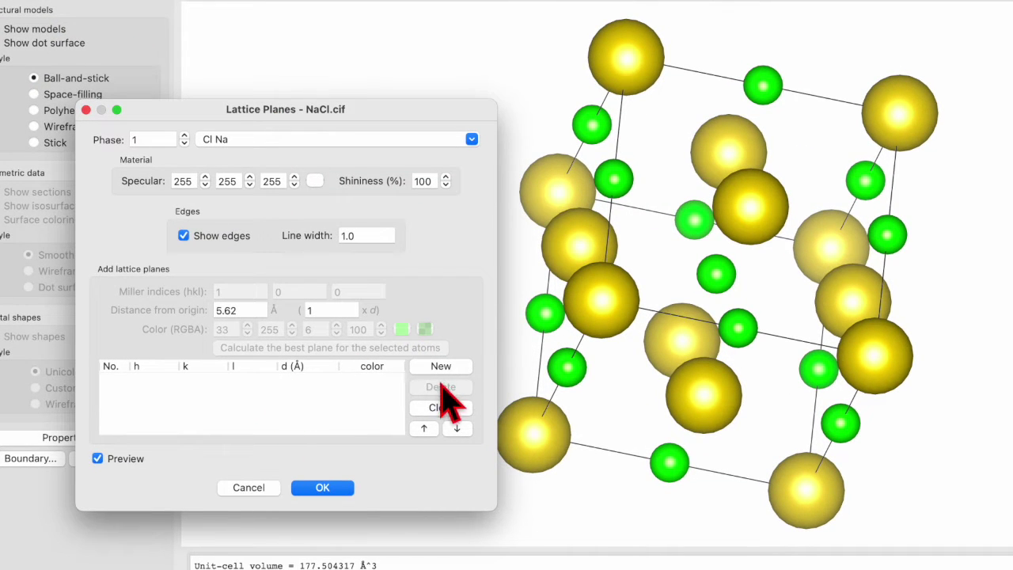
click(440, 369)
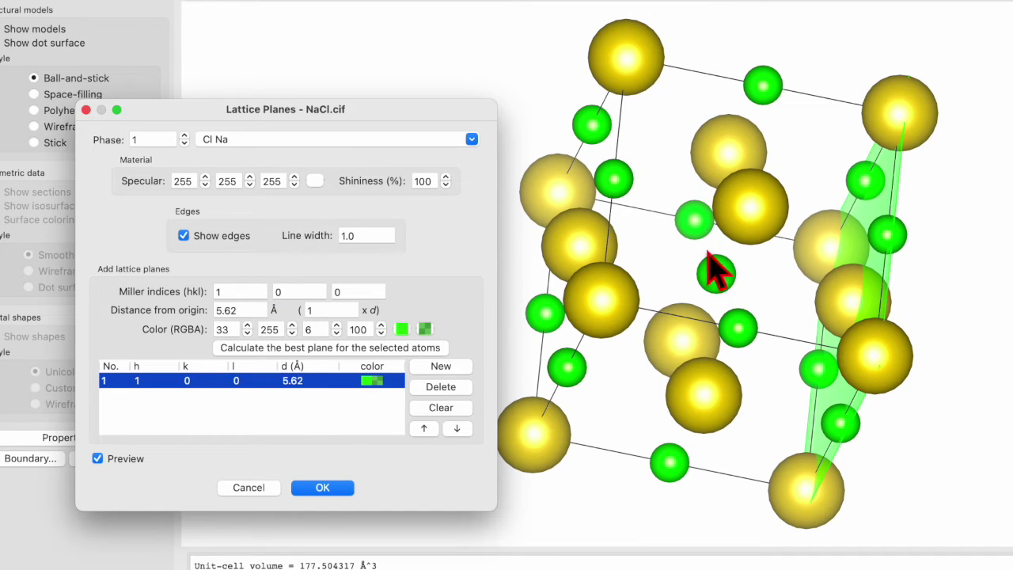
drag(715, 272, 882, 350)
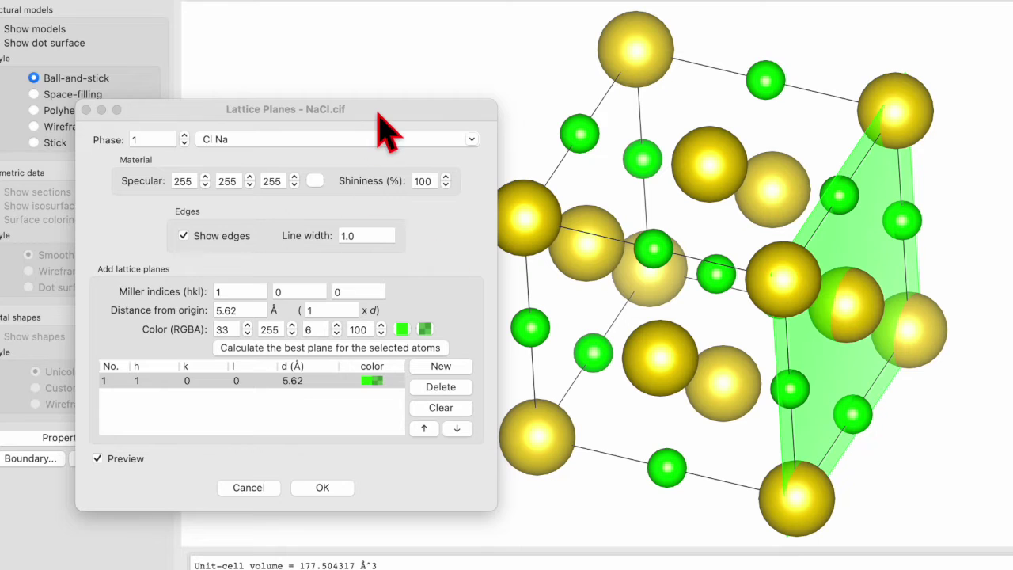
drag(379, 113, 813, 479)
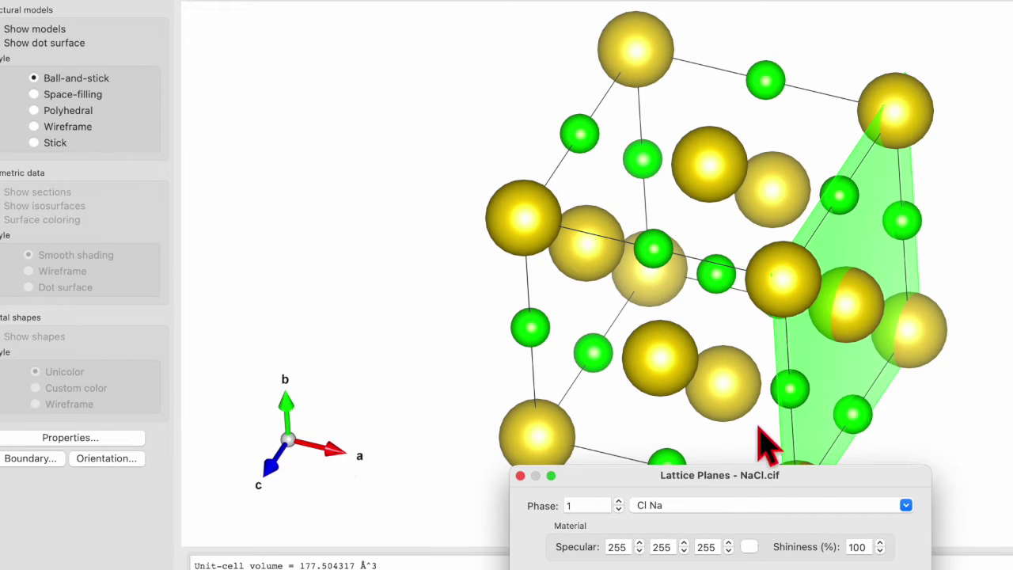
drag(722, 475, 279, 125)
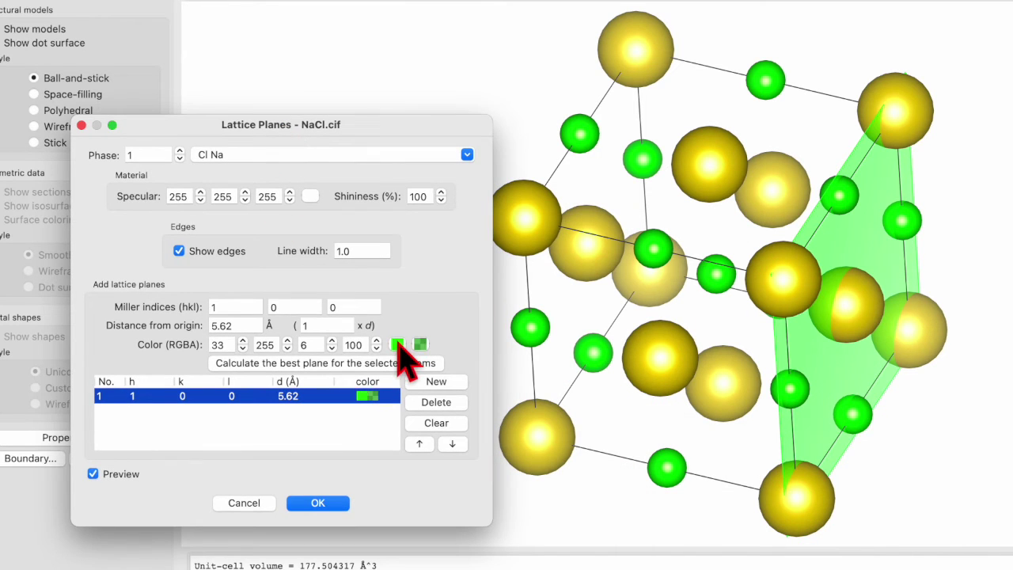
click(397, 344)
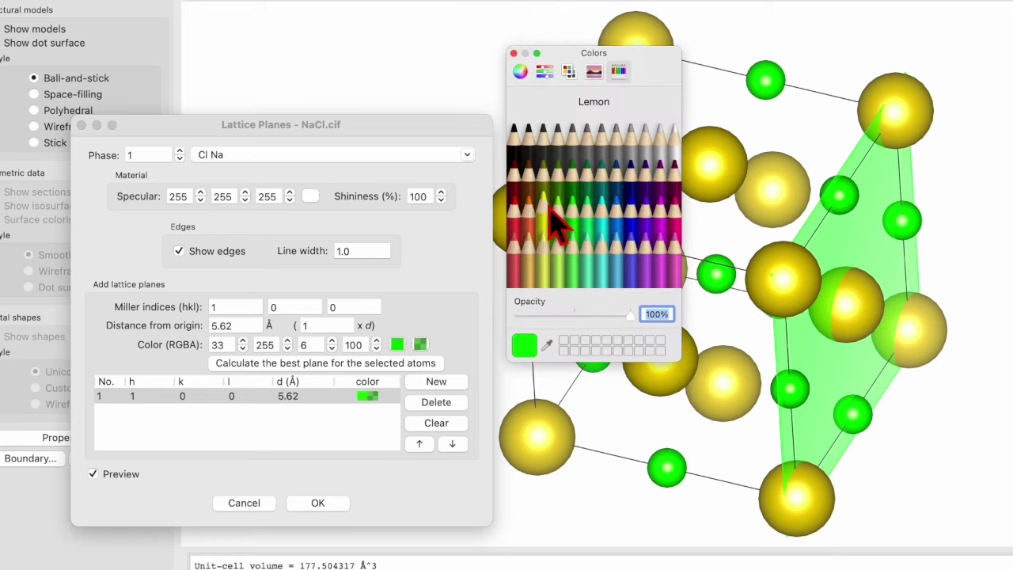
Colour the (1 0 0) plane Maraschino red and edit its alpha opacity value.
click(520, 226)
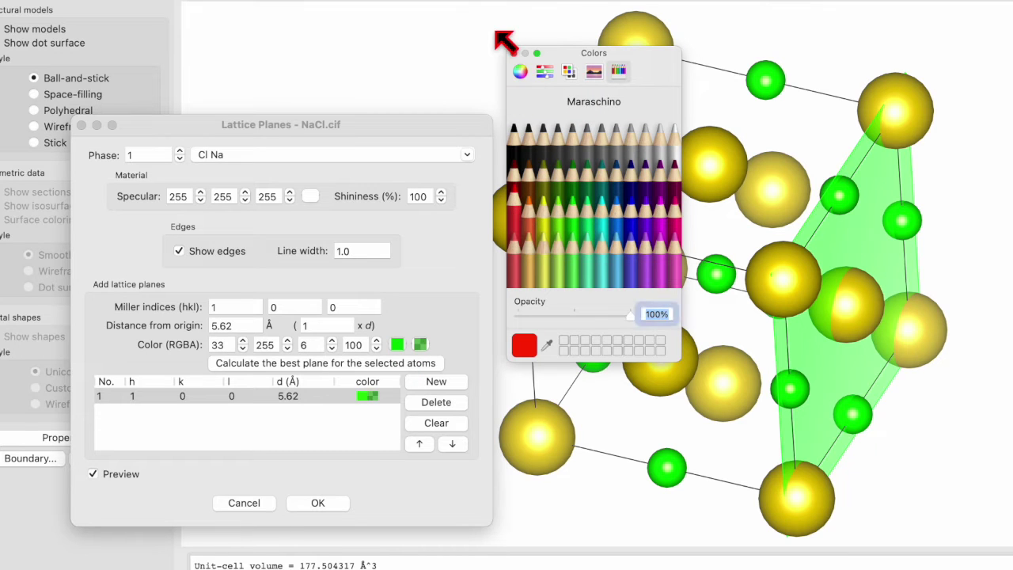
click(514, 53)
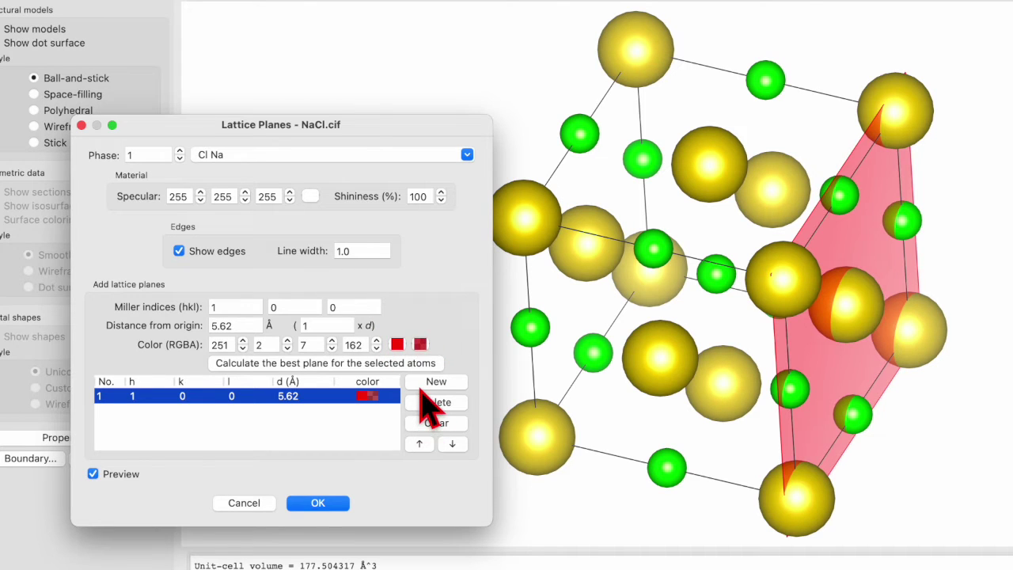
double_click(356, 344)
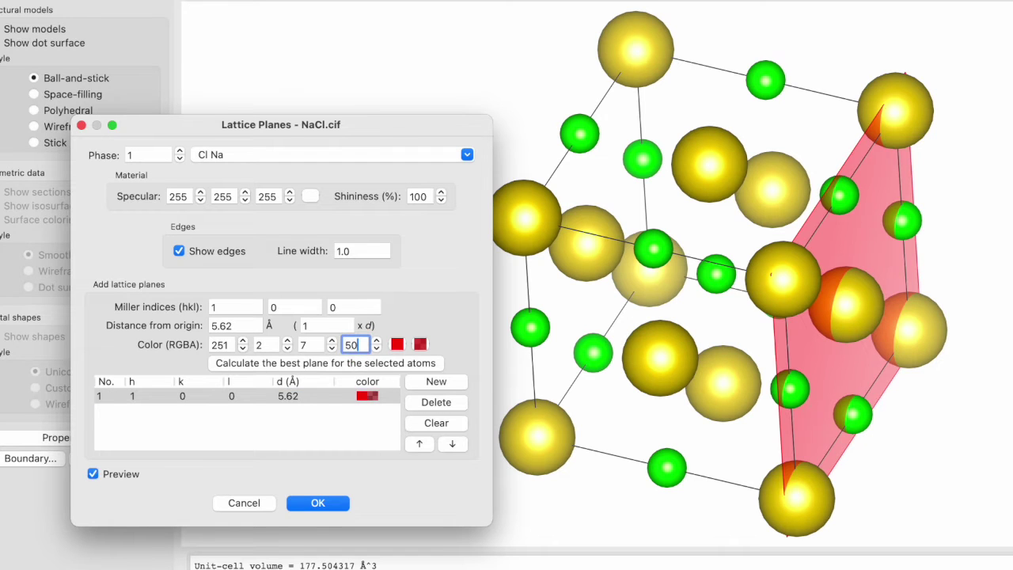
click(315, 345)
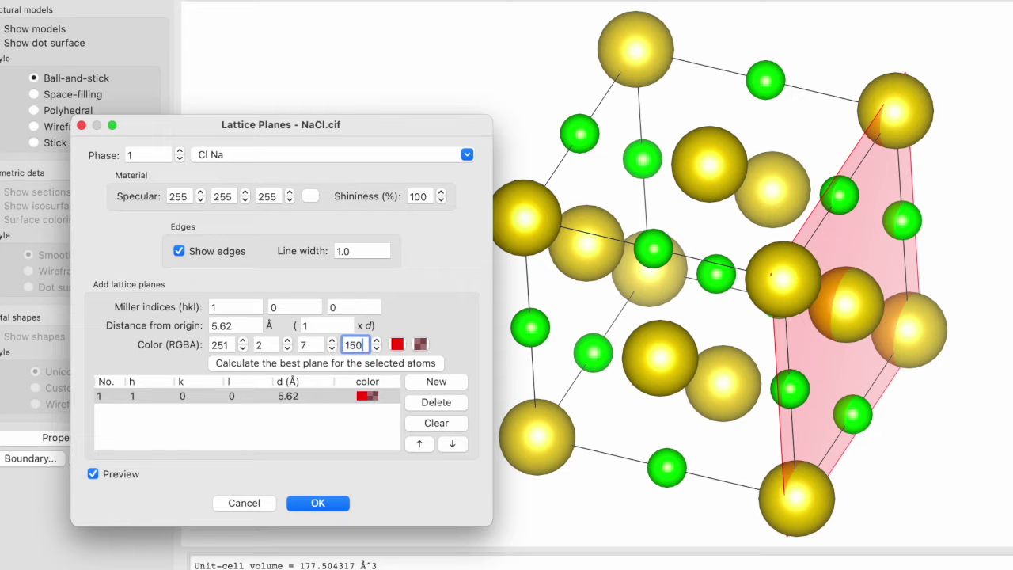
click(308, 346)
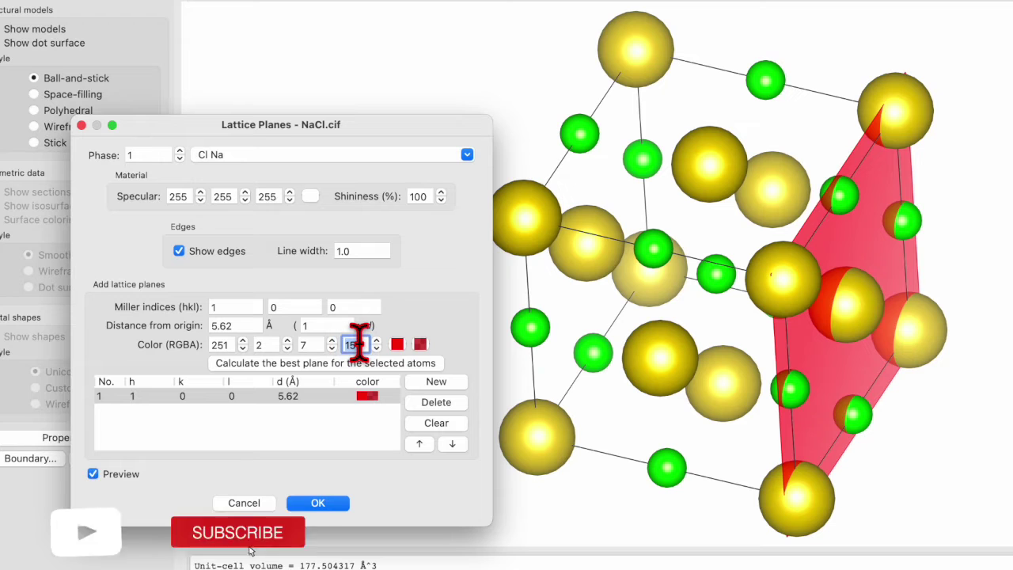
Set the red plane's alpha to 100 and move it to distance 0 Å.
text(100)
click(310, 344)
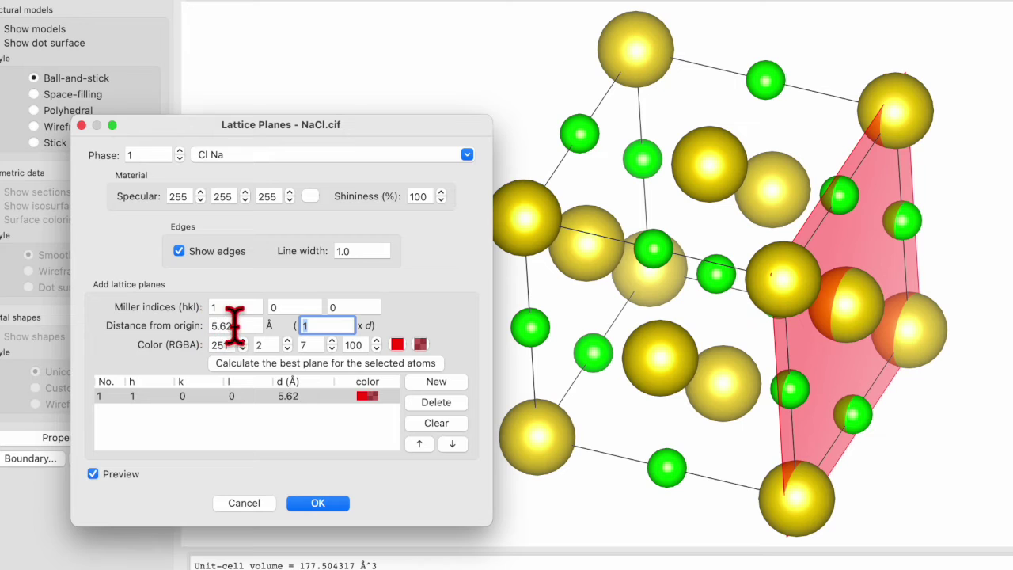
click(310, 325)
click(240, 325)
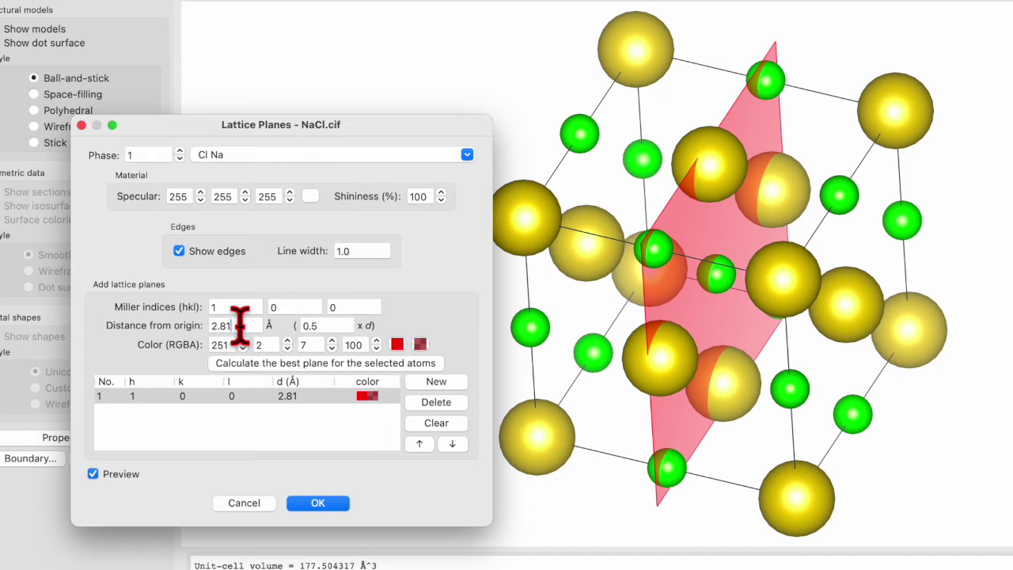
mouse_move(687, 305)
mouse_down()
mouse_move(746, 282)
mouse_move(771, 290)
mouse_move(701, 294)
mouse_up()
click(326, 324)
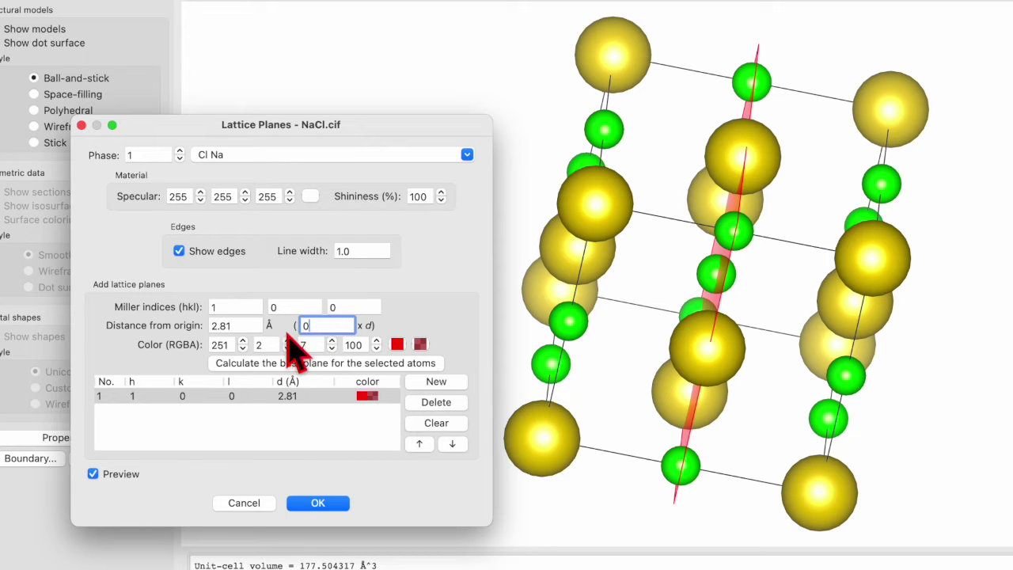
click(250, 323)
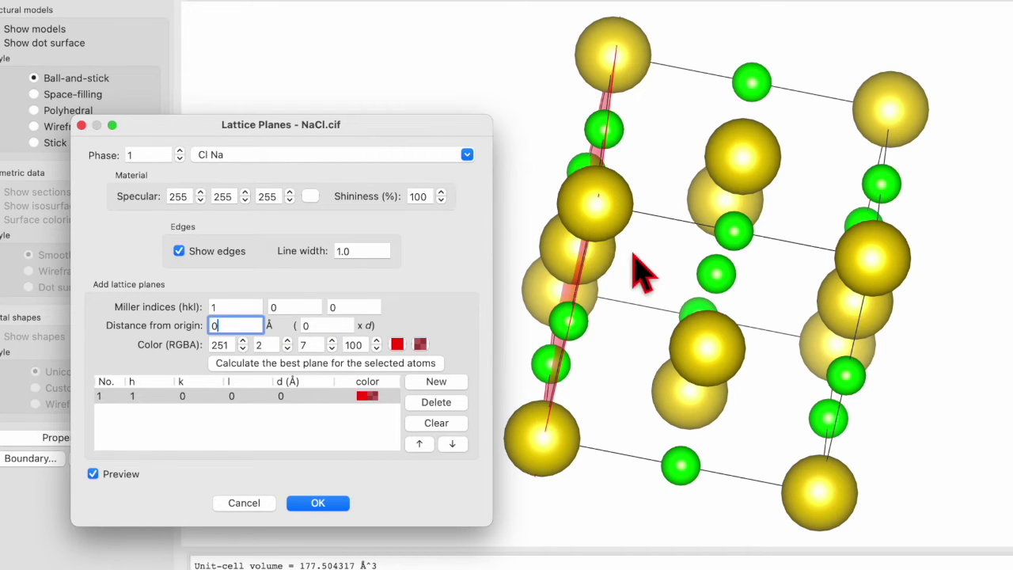
drag(639, 271, 602, 280)
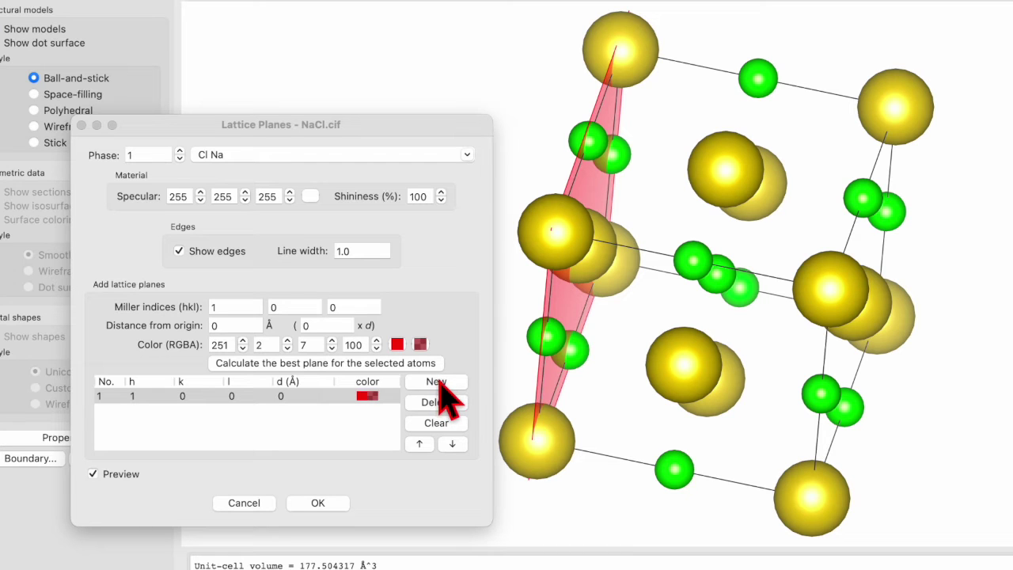
click(439, 383)
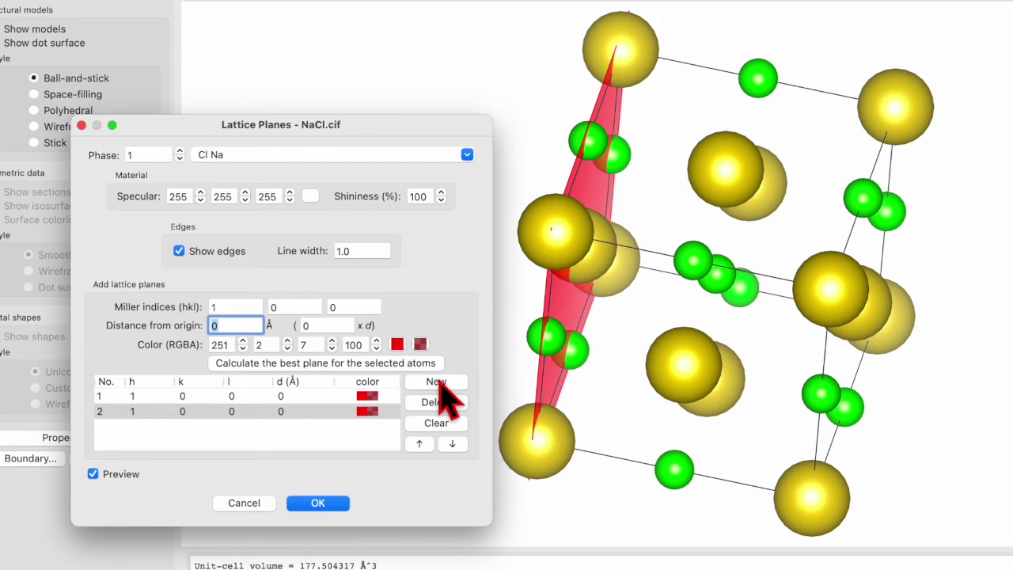
Colour the second plane blue and set its Miller indices to 1 1 0.
click(399, 349)
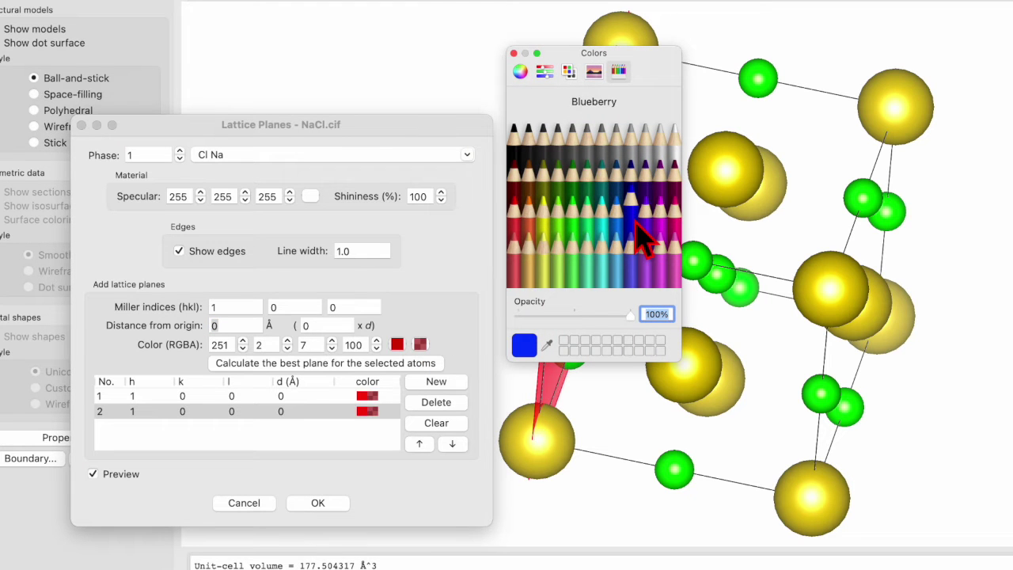
click(513, 54)
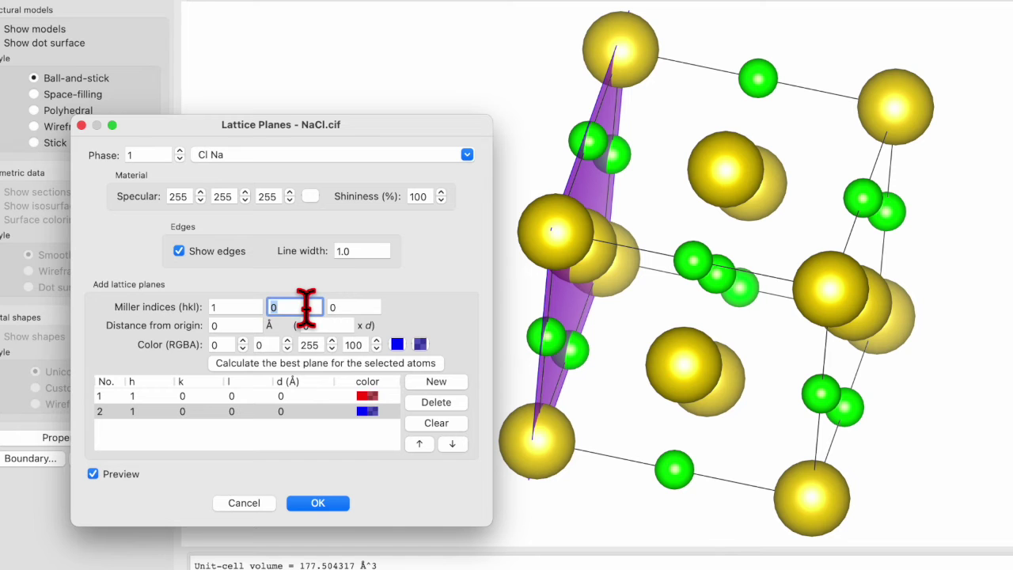
click(345, 309)
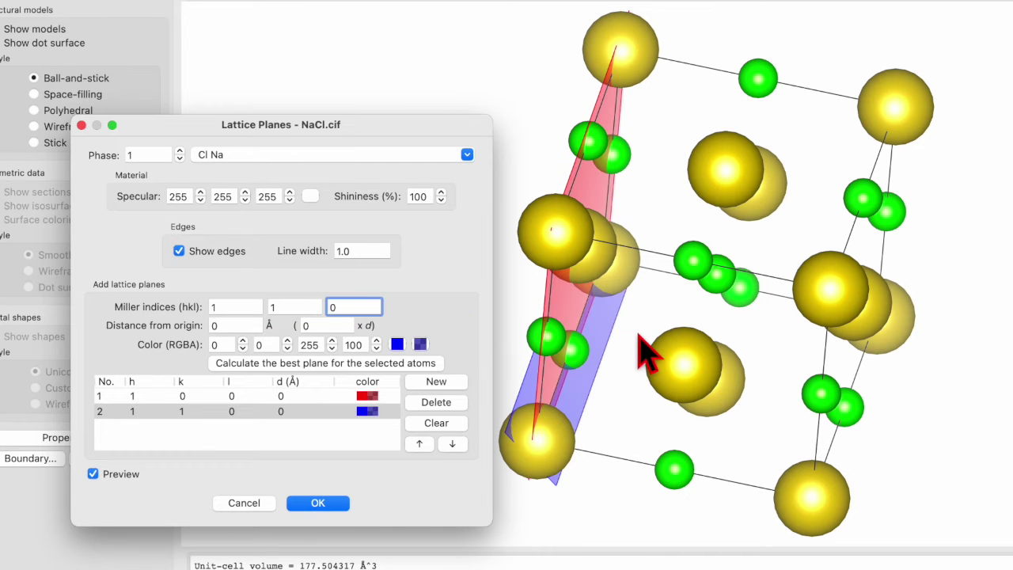
drag(644, 350, 732, 230)
drag(624, 357, 633, 400)
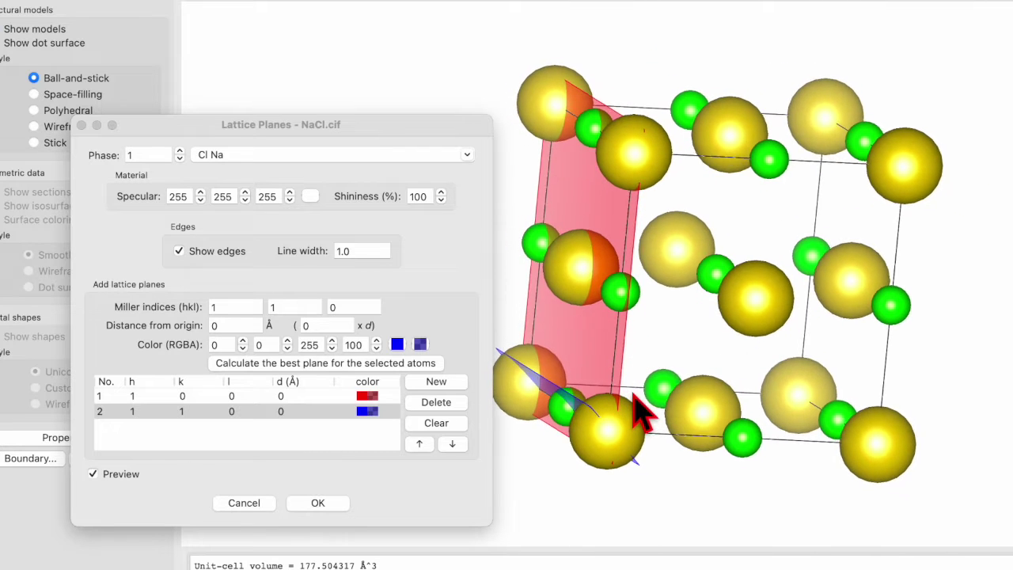
Place the blue (110) plane at 1 × d (3.97394 Å), after trying 0.5 × d.
click(326, 324)
text(.)
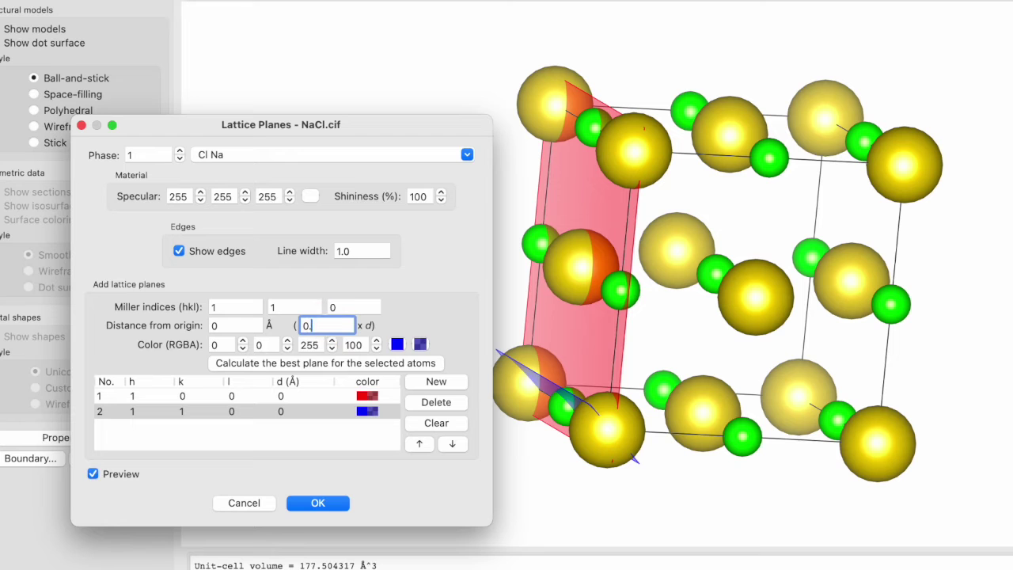
text(5)
click(237, 325)
click(689, 283)
drag(690, 283, 619, 271)
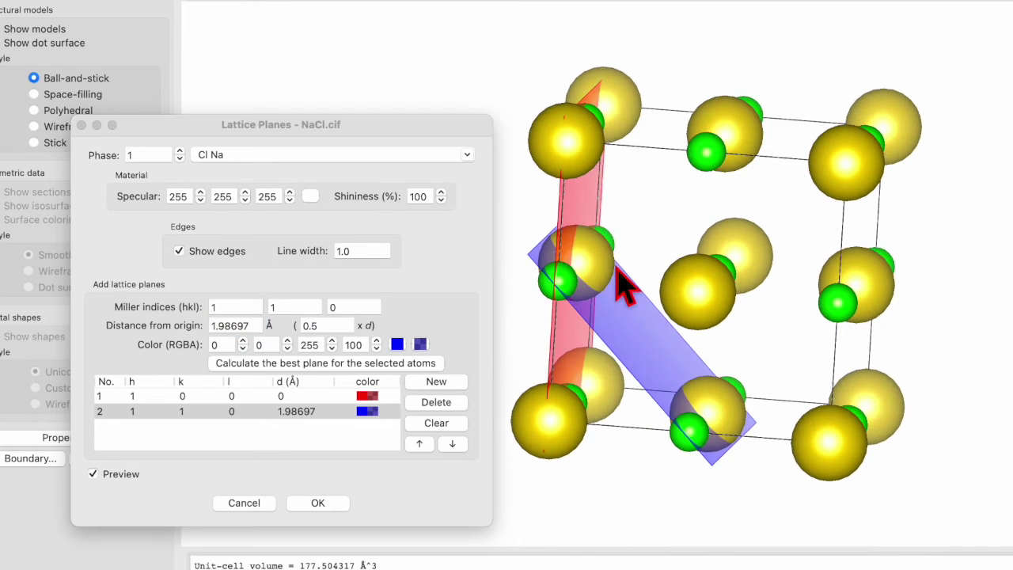
drag(657, 307, 673, 294)
click(329, 323)
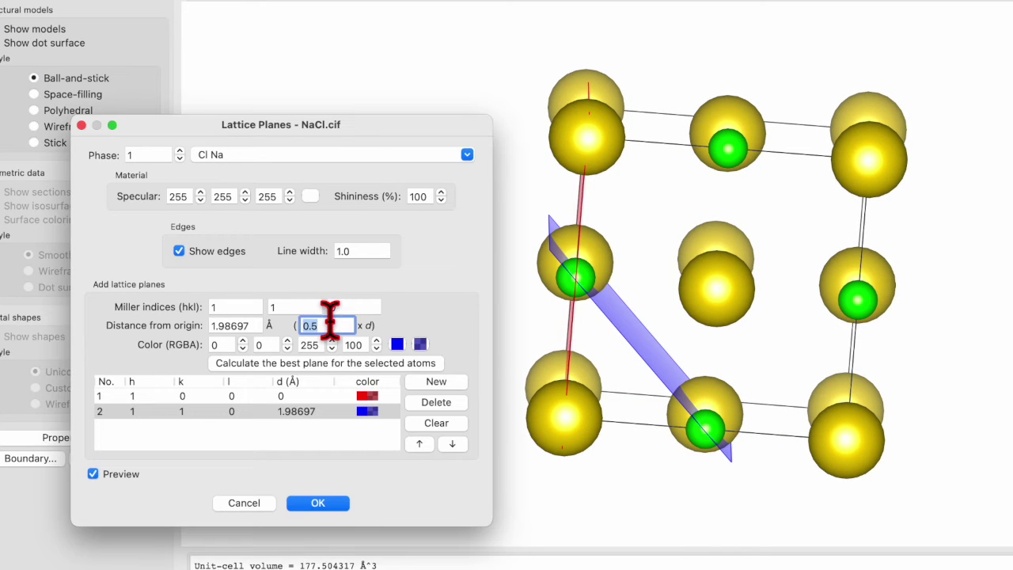
text(1)
key(Return)
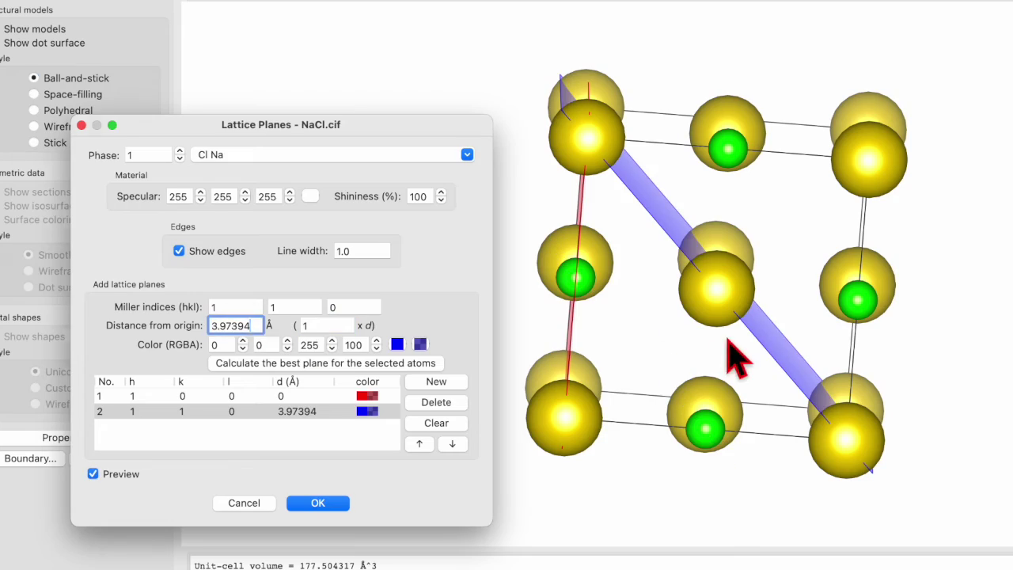
drag(724, 342, 720, 380)
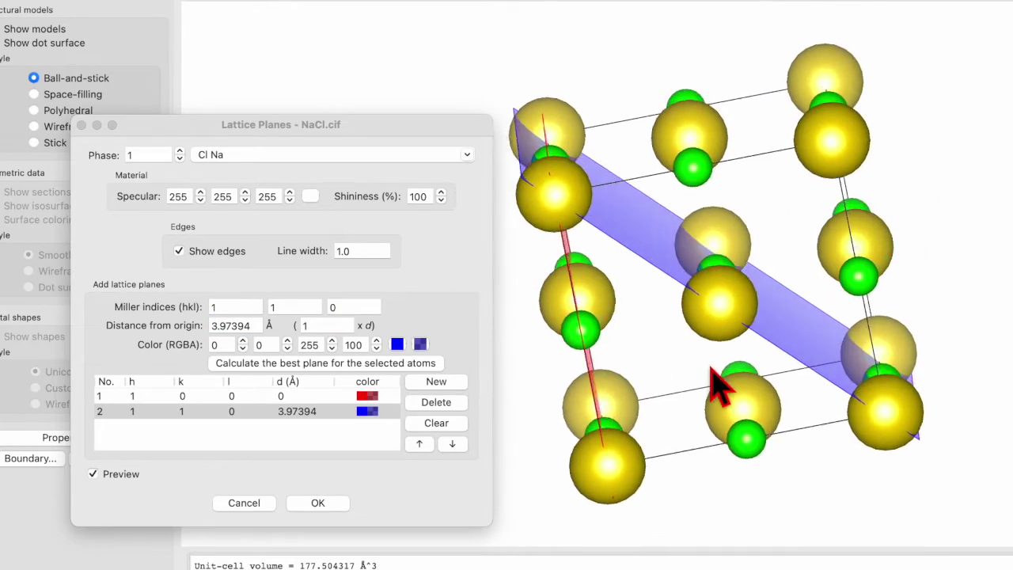
Add a third lattice plane with Miller indices 1 1 1.
click(351, 307)
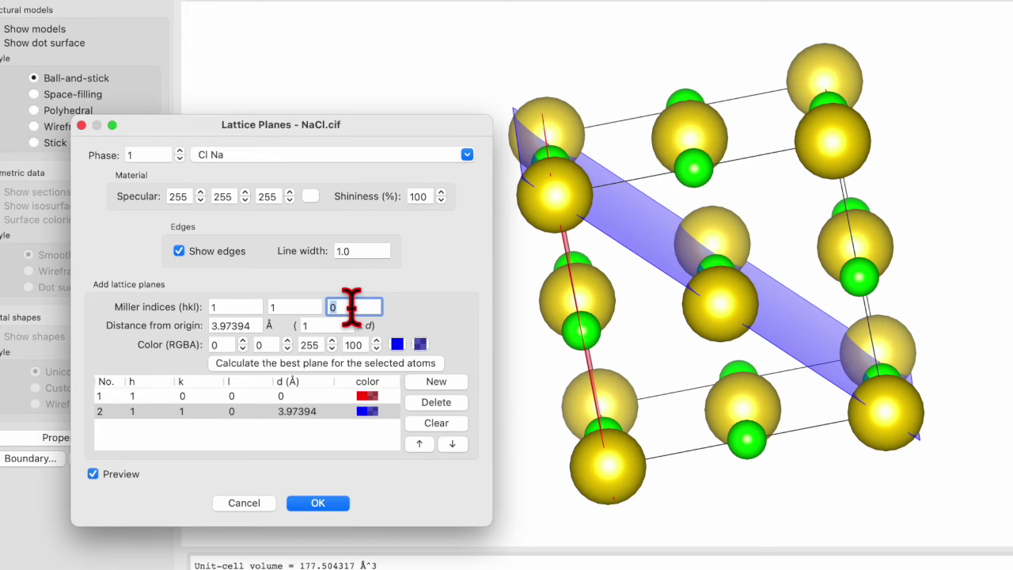
click(437, 382)
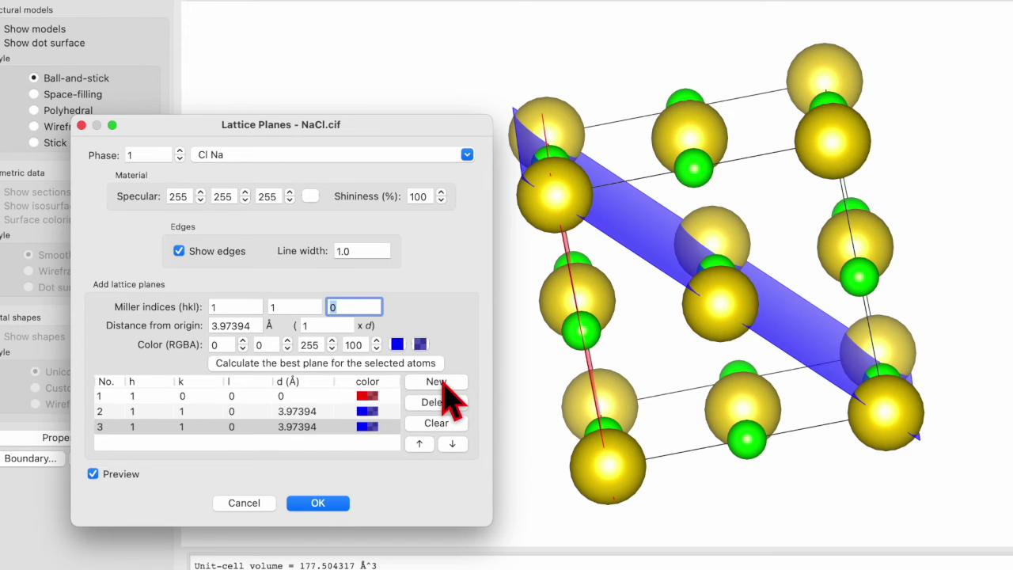
text(1)
click(297, 307)
drag(683, 293, 764, 275)
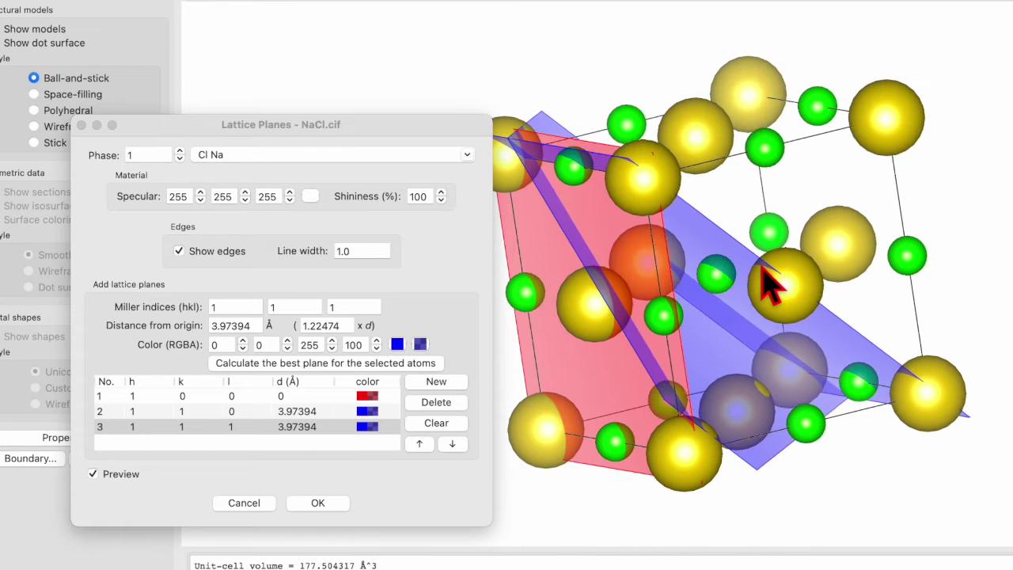
Colour the (111) plane sea-green.
click(361, 427)
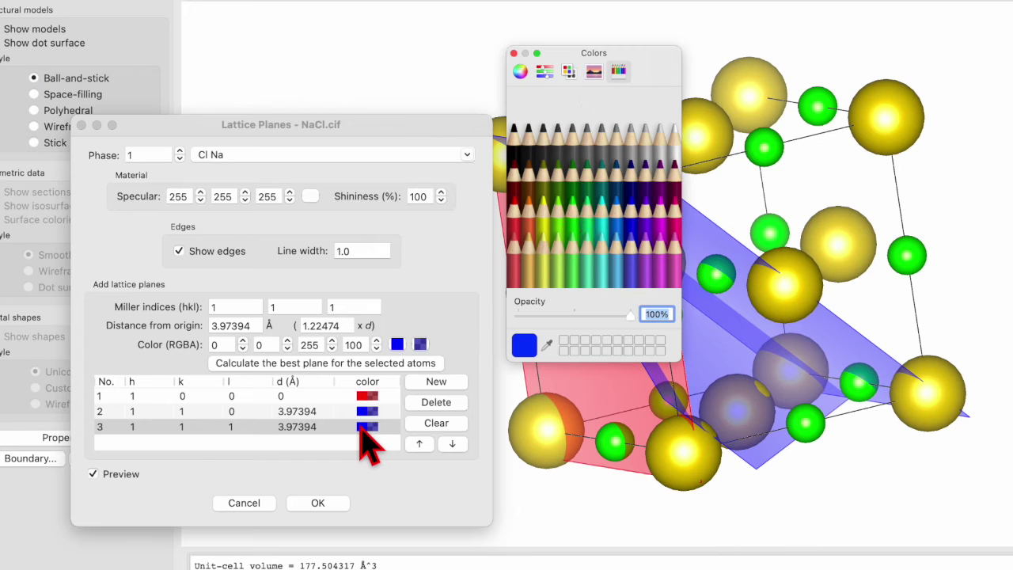
click(592, 215)
click(513, 54)
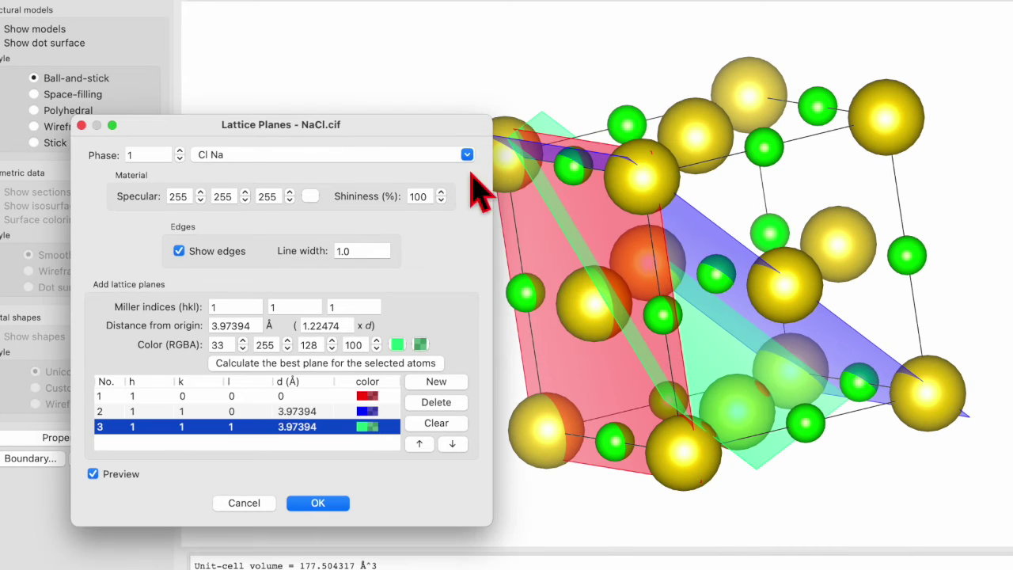
click(701, 361)
drag(701, 361, 741, 455)
drag(654, 363, 672, 310)
Set the (111) plane to 1 × d (3.24471 Å) and inspect all planes.
click(328, 324)
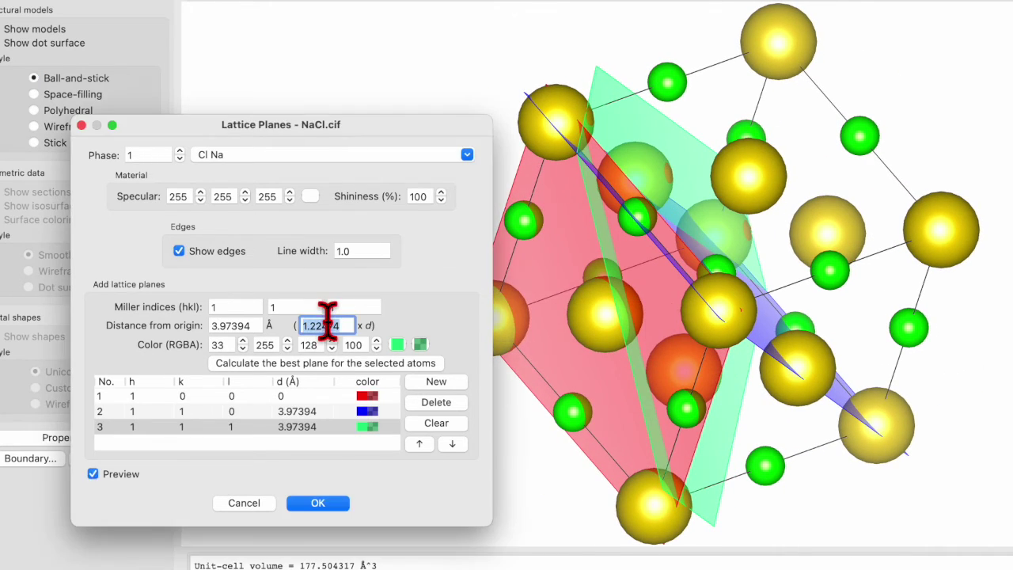
click(348, 306)
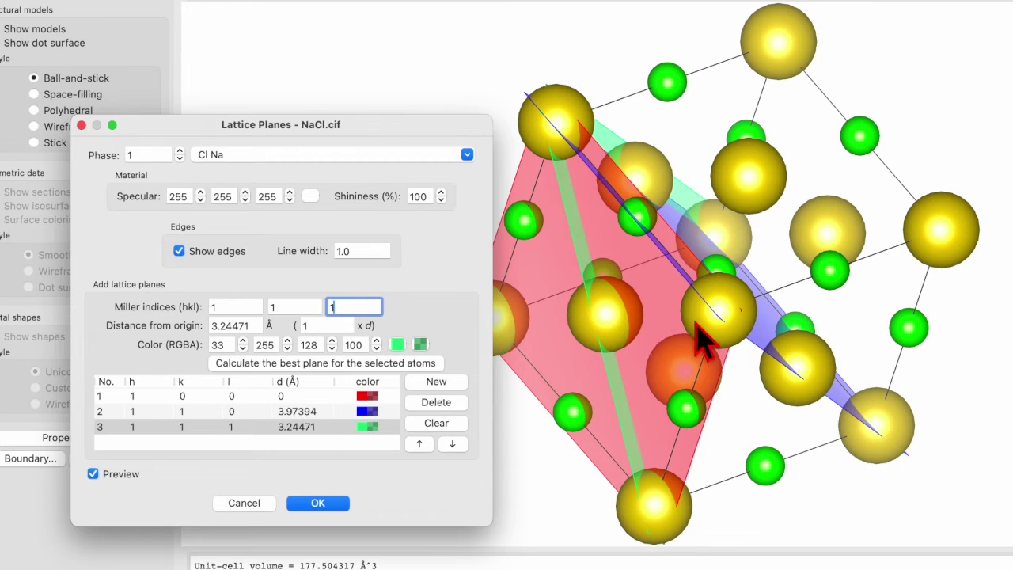
drag(651, 324, 503, 301)
drag(756, 269, 772, 370)
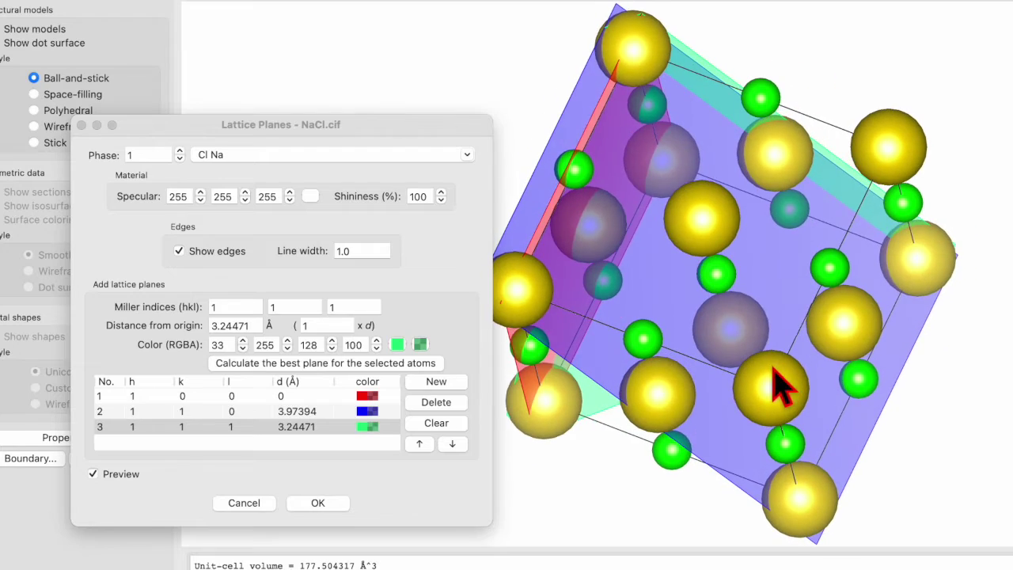
drag(780, 283, 906, 226)
drag(877, 266, 844, 226)
drag(846, 300, 870, 344)
Add a fourth lattice plane coloured Licorice black.
click(433, 384)
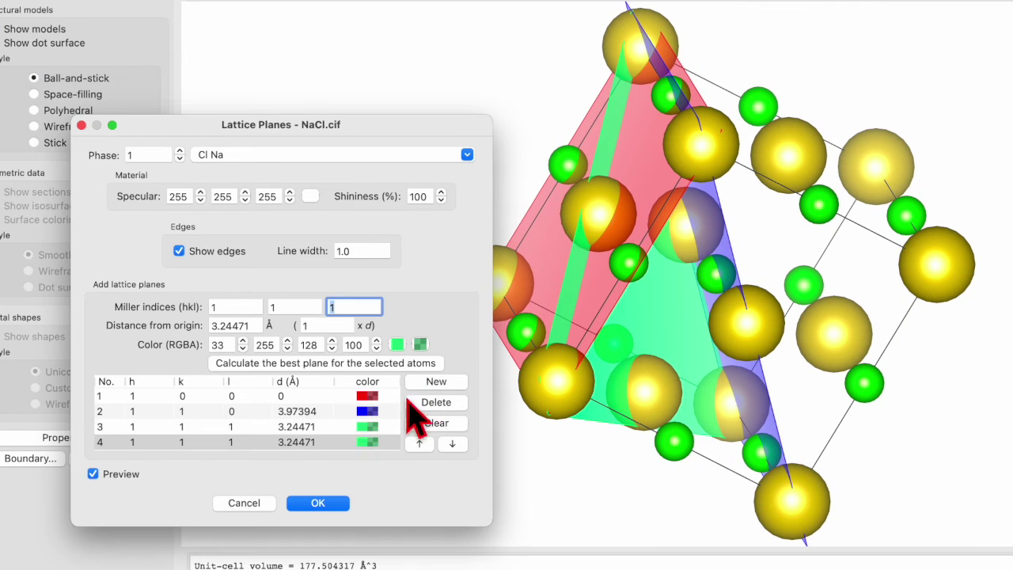
click(398, 346)
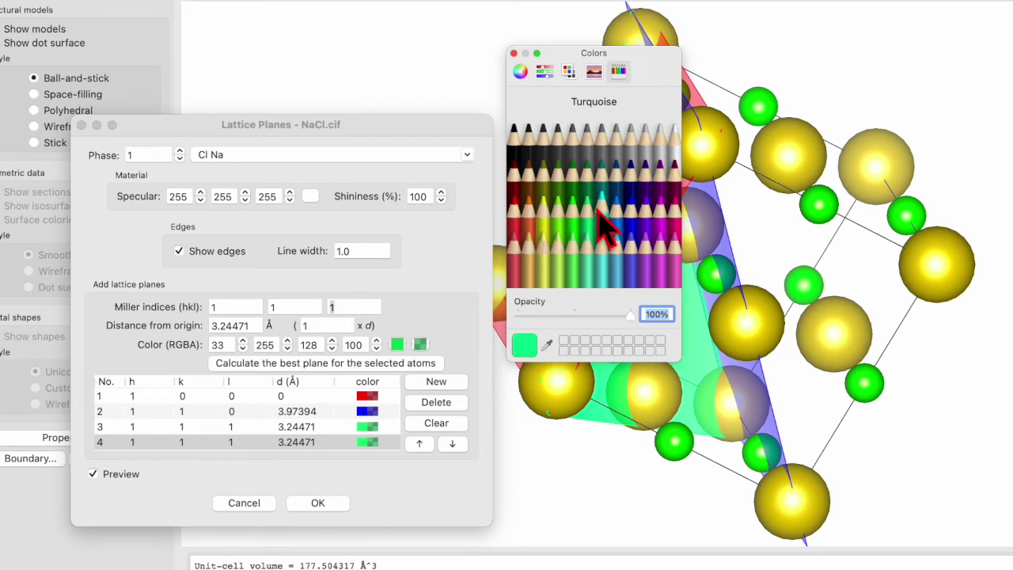
click(516, 140)
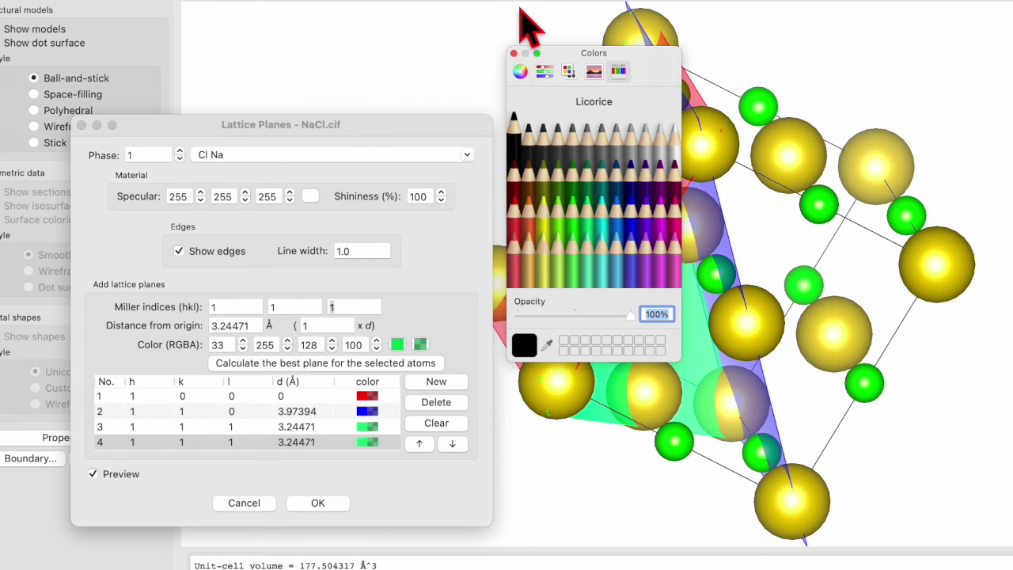
click(514, 53)
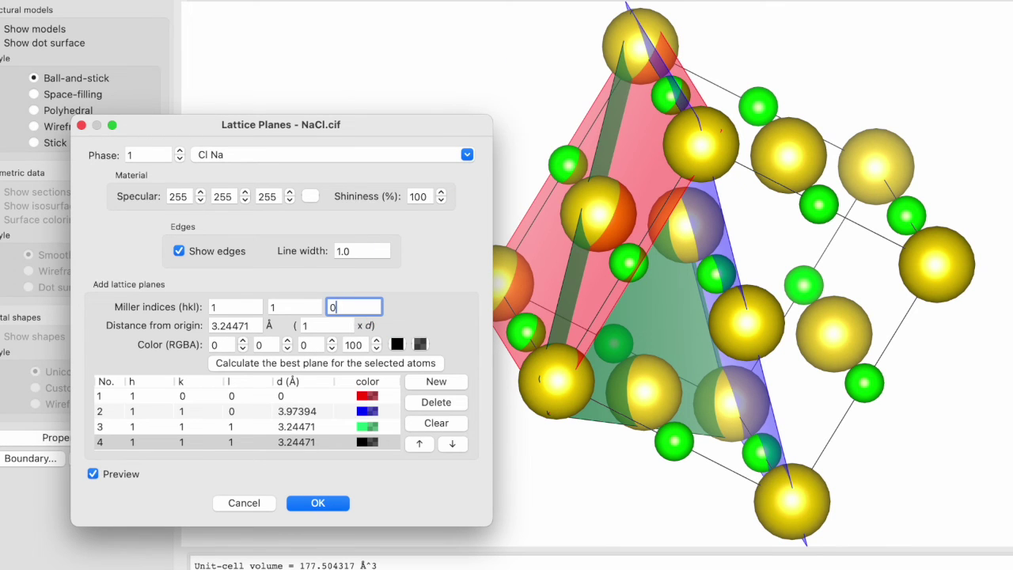
Set the black plane to (1 0 0) at 1 × d, 5.62 Å.
key(Return)
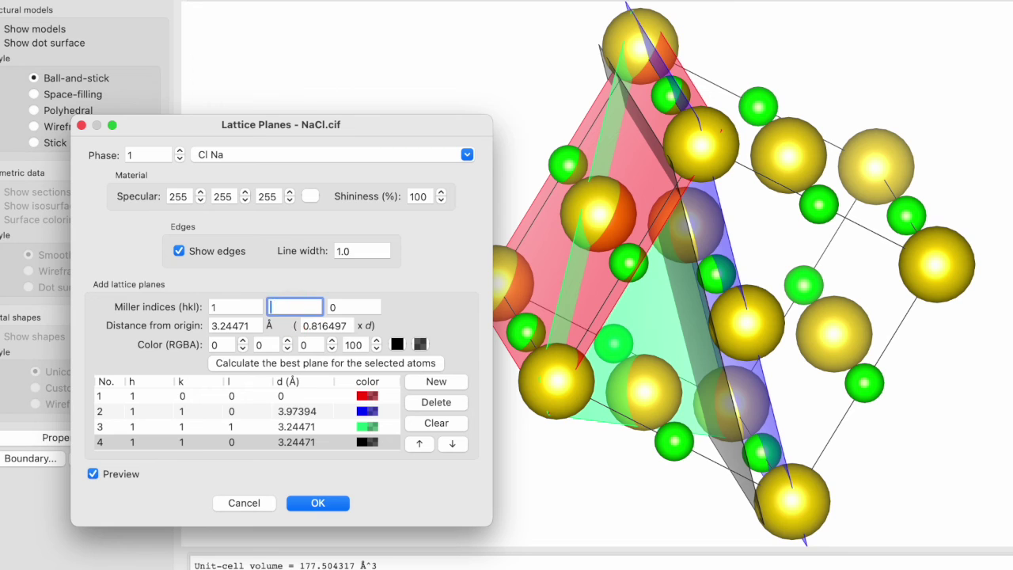
text(0)
click(336, 324)
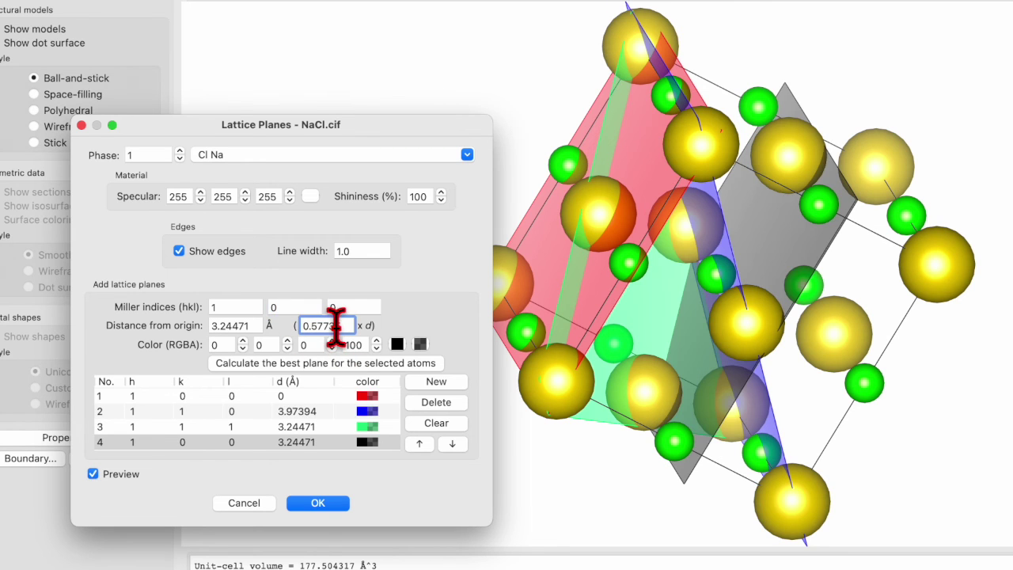
text(1)
click(243, 326)
click(783, 333)
drag(784, 332, 720, 365)
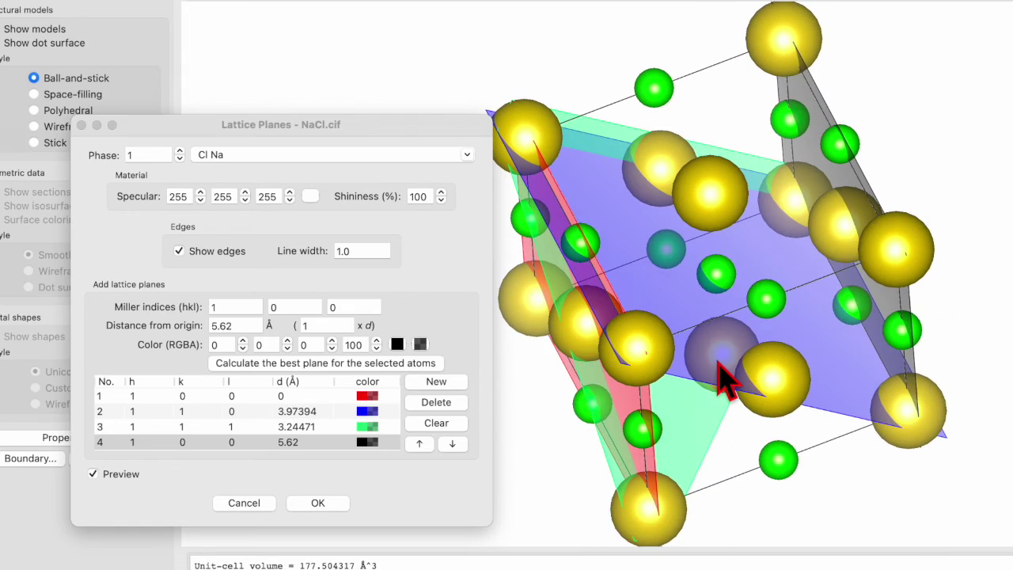